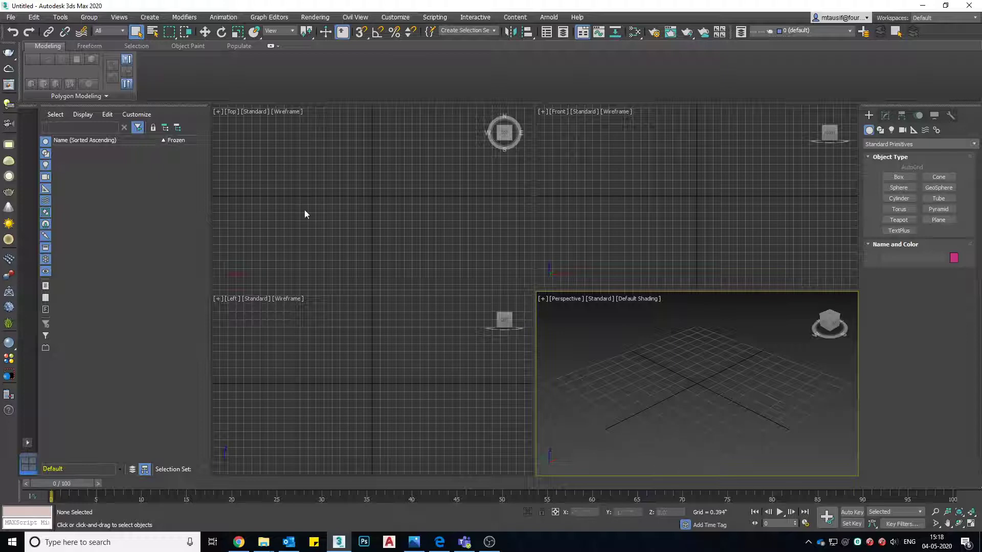
- Make the Front viewport active and bring up the File menu
{"action": "left_click", "coordinate": [641, 243]}
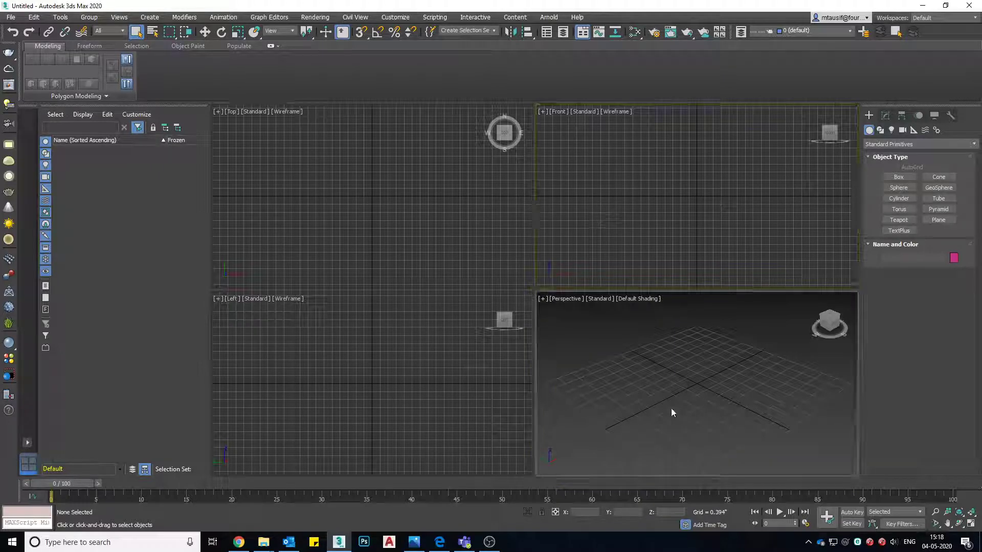
{"action": "left_click", "coordinate": [11, 18]}
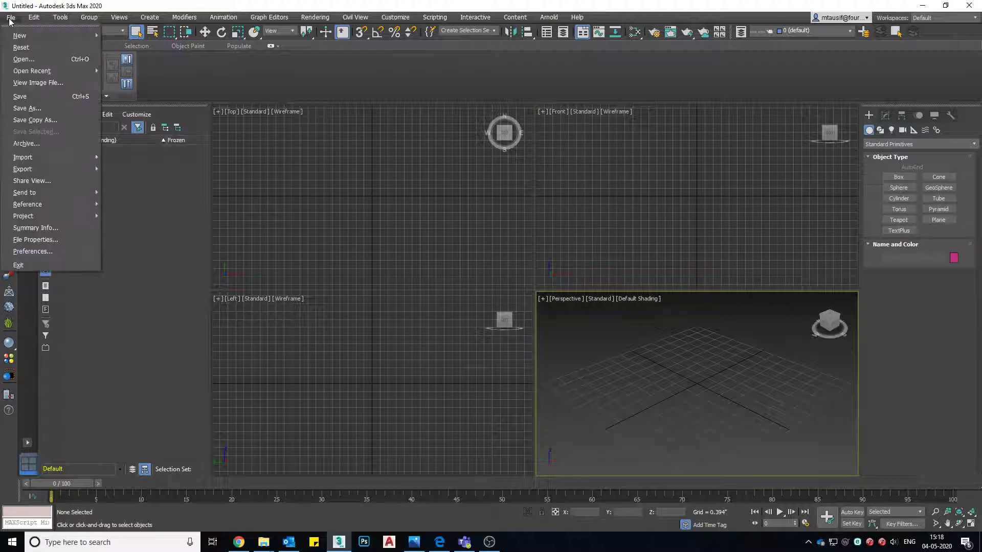
- Open the Desktop gingham picture 'images' with View Image File
{"action": "left_click", "coordinate": [28, 83]}
{"action": "mouse_move", "coordinate": [142, 165]}
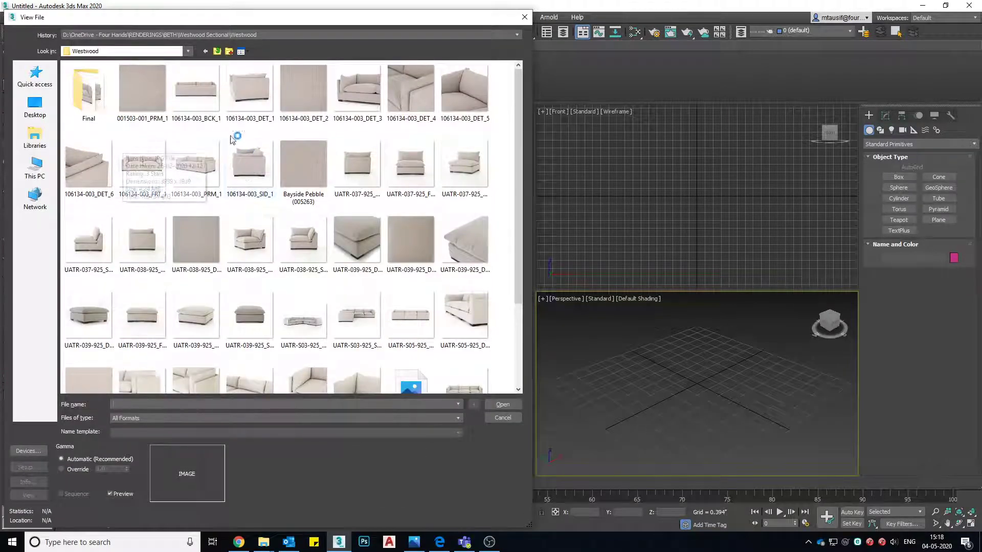
{"action": "scroll", "coordinate": [246, 201], "scroll_direction": "down", "scroll_amount": 2}
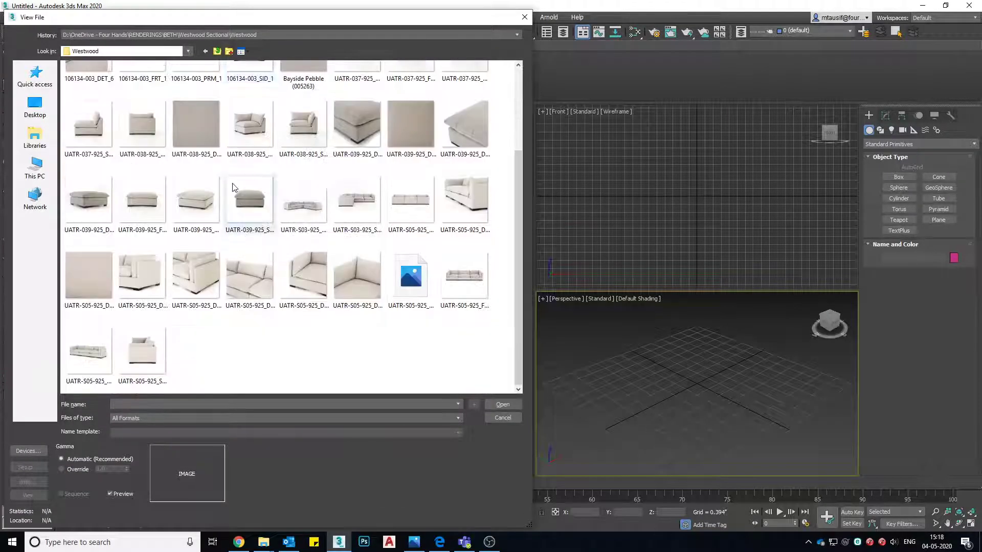
{"action": "left_click", "coordinate": [35, 107]}
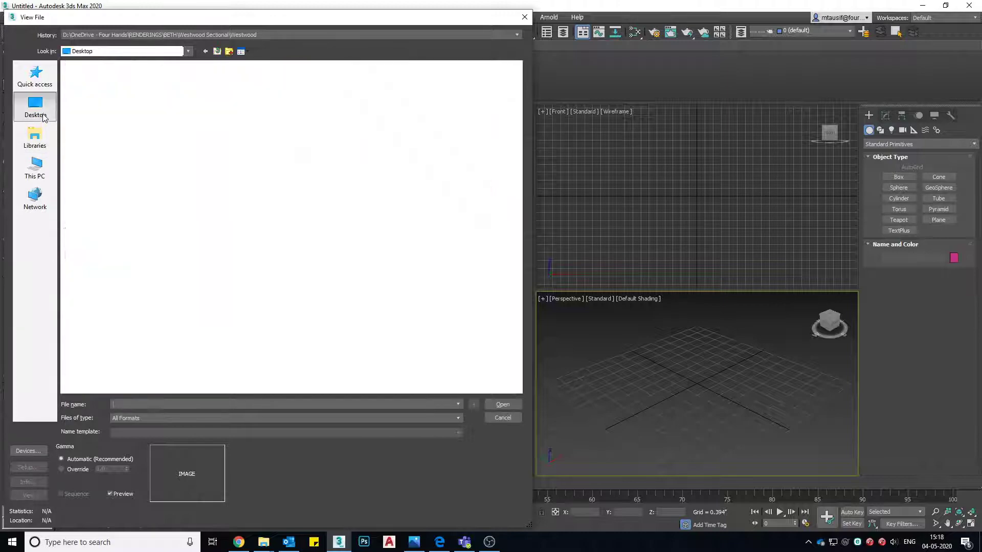
{"action": "left_click", "coordinate": [85, 262]}
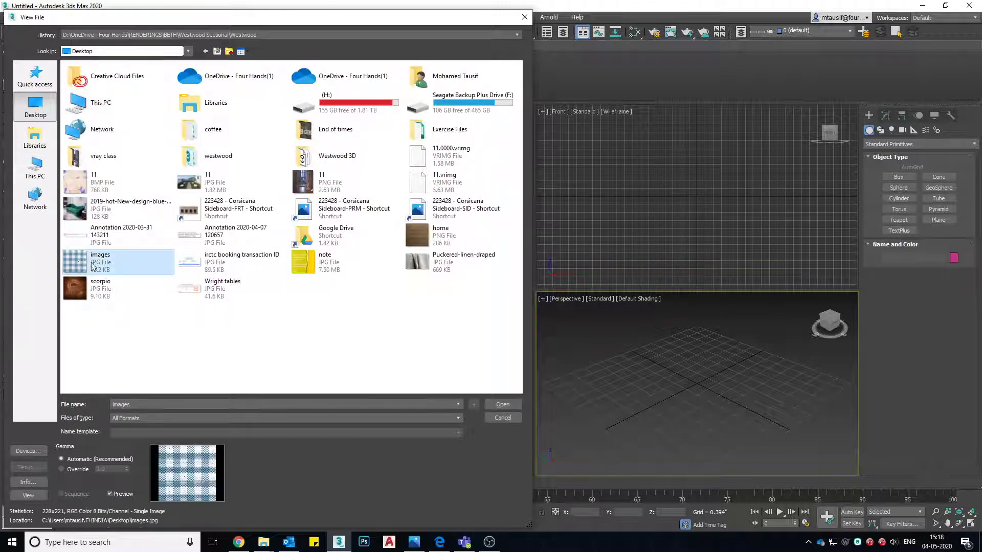
{"action": "mouse_move", "coordinate": [100, 261]}
{"action": "double_click", "coordinate": [81, 262]}
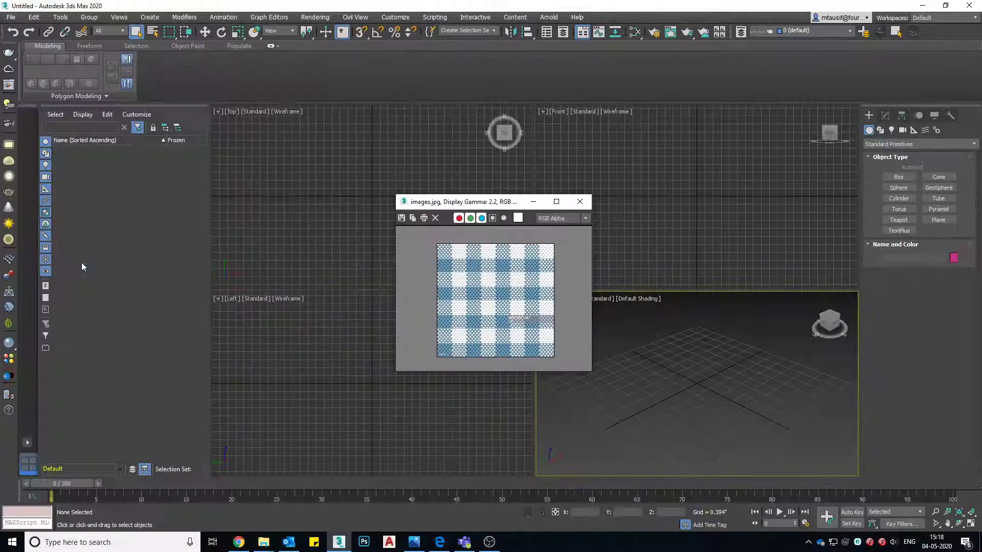
- Enlarge the gingham image window and reposition it toward the upper left
{"action": "mouse_move", "coordinate": [489, 206]}
{"action": "left_mouse_down"}
{"action": "mouse_move", "coordinate": [269, 71]}
{"action": "mouse_move", "coordinate": [378, 70]}
{"action": "mouse_move", "coordinate": [334, 65]}
{"action": "left_mouse_up"}
{"action": "left_click_drag", "start_coordinate": [243, 232], "coordinate": [127, 359]}
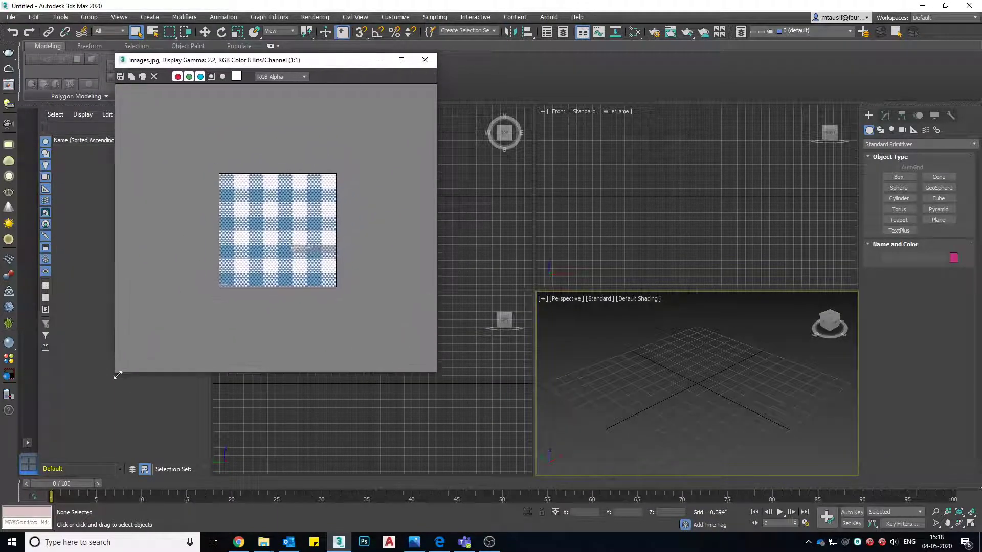
{"action": "scroll", "coordinate": [264, 252], "scroll_direction": "up", "scroll_amount": 2}
{"action": "scroll", "coordinate": [263, 252], "scroll_direction": "up", "scroll_amount": 2}
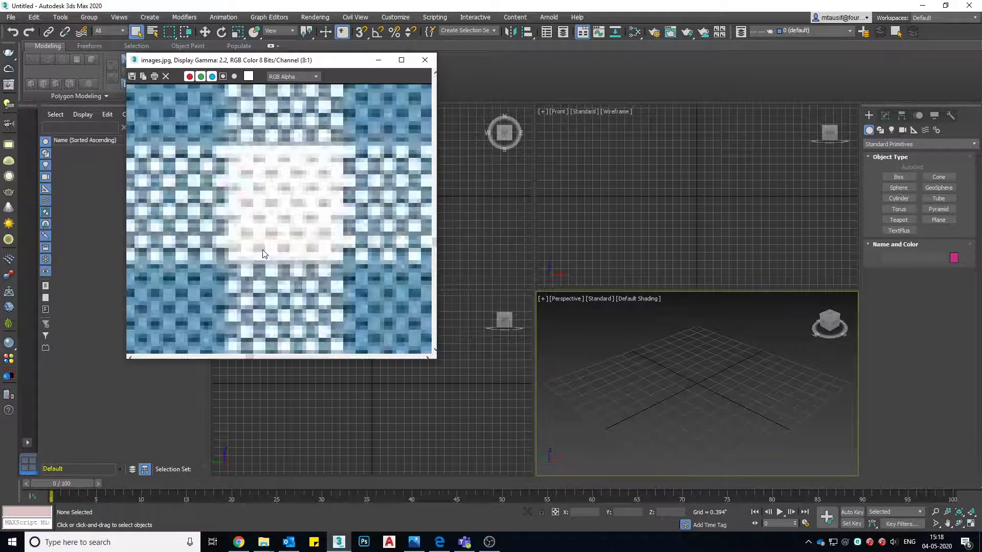
{"action": "scroll", "coordinate": [262, 253], "scroll_direction": "down", "scroll_amount": 2}
{"action": "scroll", "coordinate": [263, 255], "scroll_direction": "down", "scroll_amount": 2}
{"action": "scroll", "coordinate": [262, 253], "scroll_direction": "up", "scroll_amount": 1}
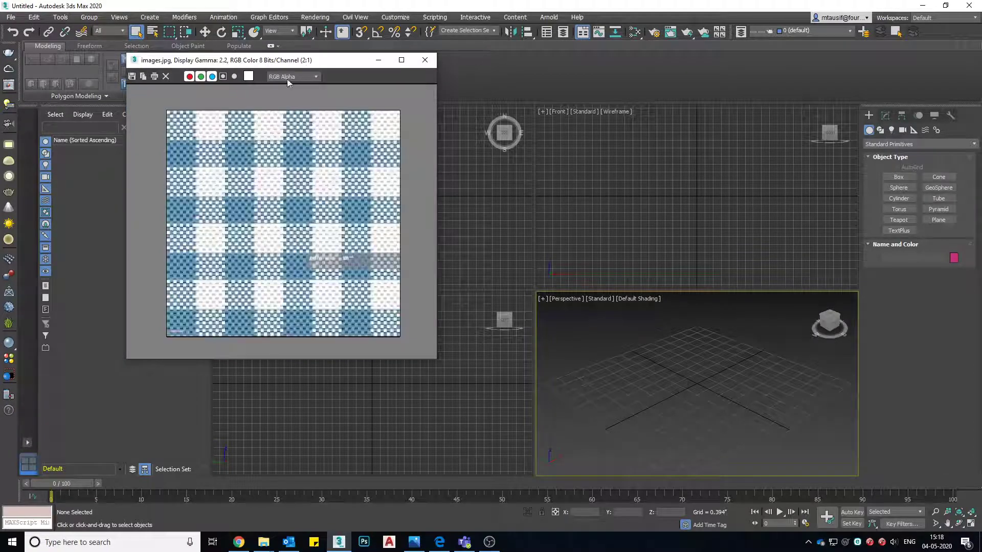
{"action": "left_click_drag", "start_coordinate": [201, 62], "coordinate": [121, 75]}
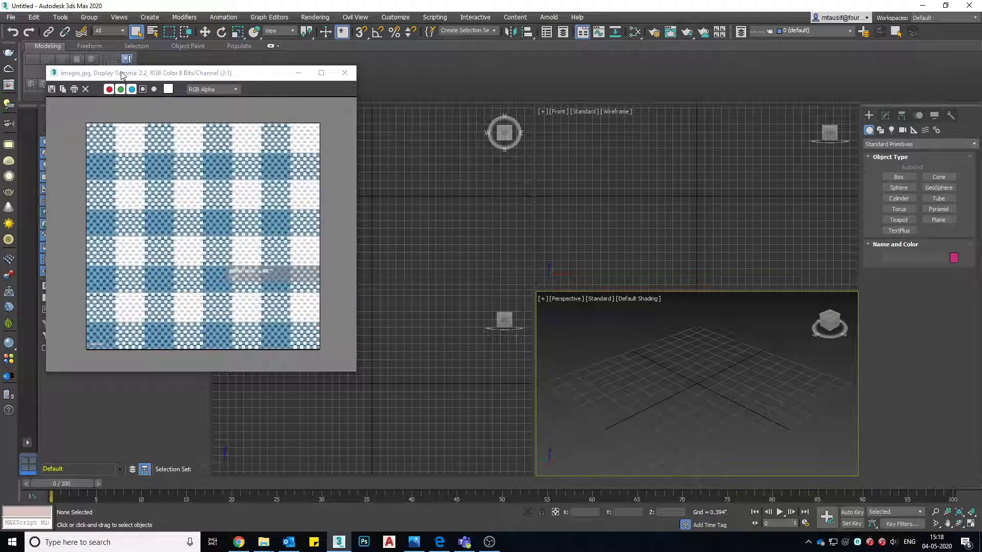
{"action": "left_click_drag", "start_coordinate": [120, 73], "coordinate": [203, 95]}
- Open the 'home' wood texture in a viewer and move its window left
{"action": "left_click", "coordinate": [11, 17]}
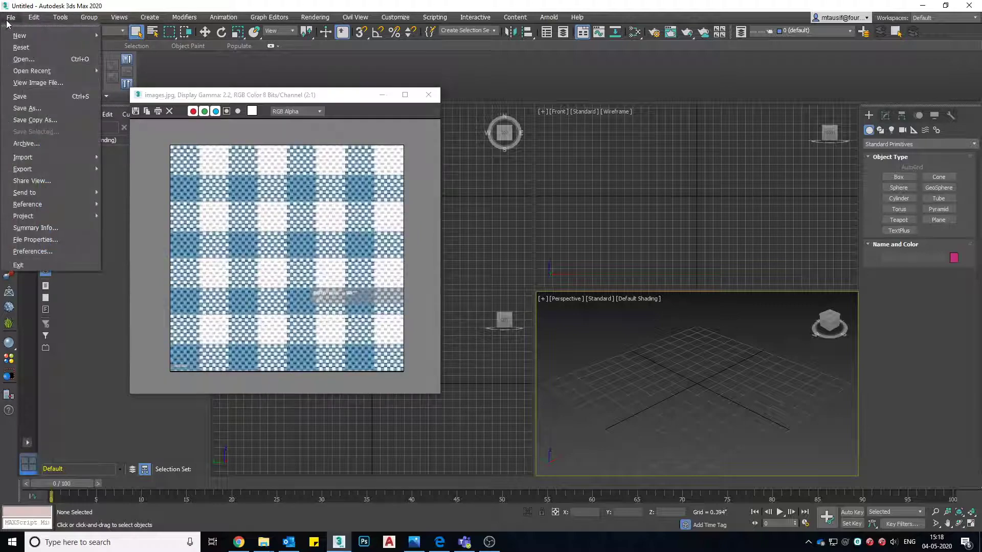
{"action": "left_click", "coordinate": [37, 83]}
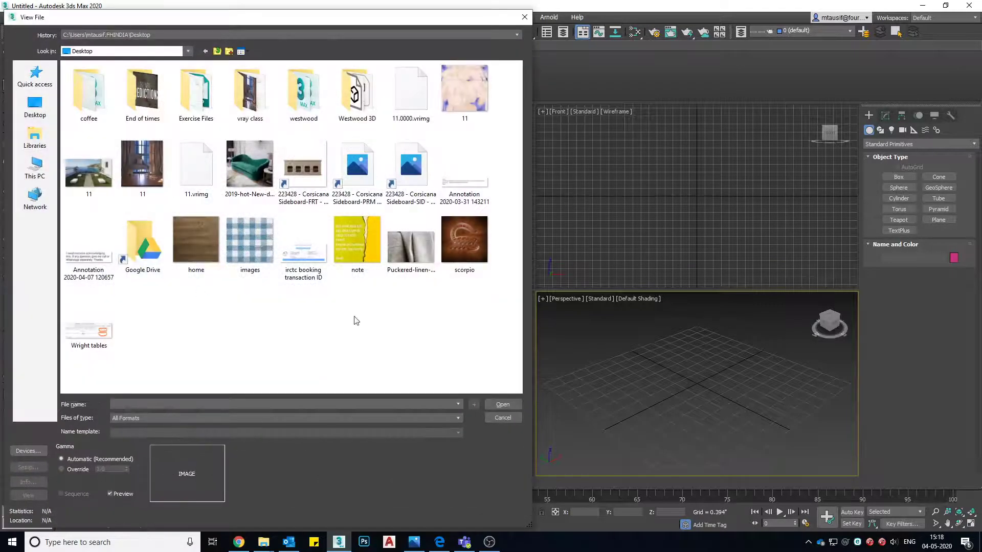
{"action": "left_click", "coordinate": [464, 256]}
{"action": "left_click", "coordinate": [196, 257]}
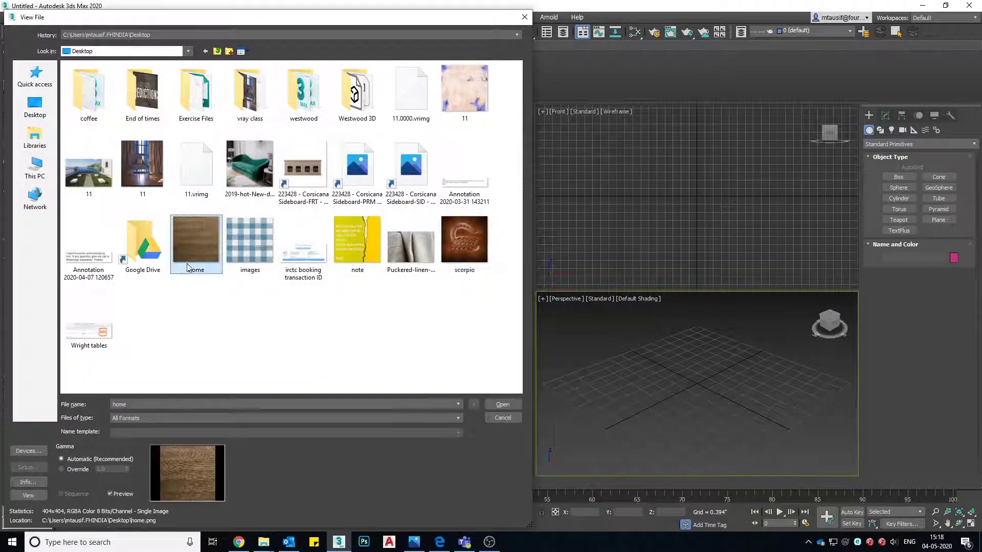
{"action": "left_click", "coordinate": [502, 404]}
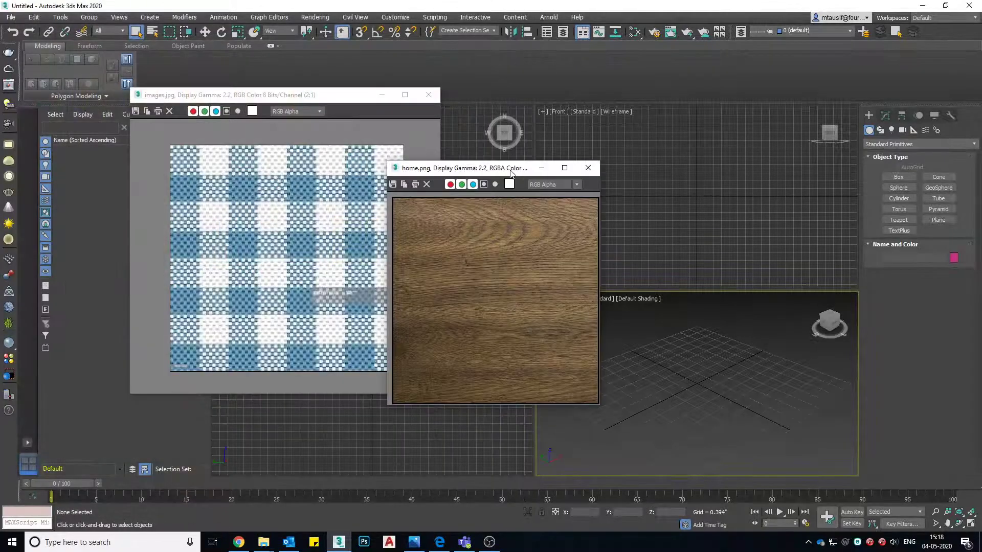
{"action": "left_click_drag", "start_coordinate": [511, 172], "coordinate": [184, 157]}
- Open the scorpio logo from the Desktop in a third image viewer
{"action": "left_click", "coordinate": [11, 17]}
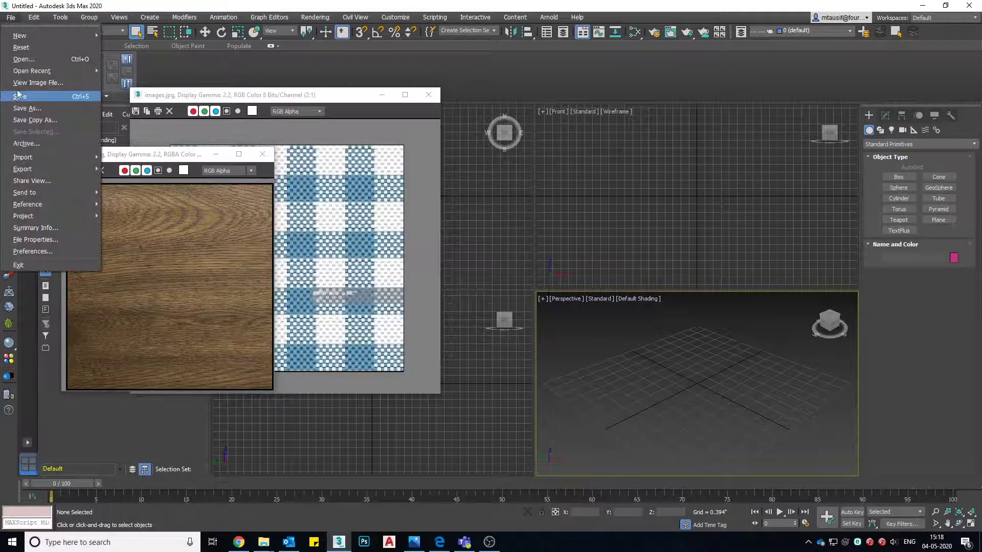
{"action": "left_click", "coordinate": [25, 83]}
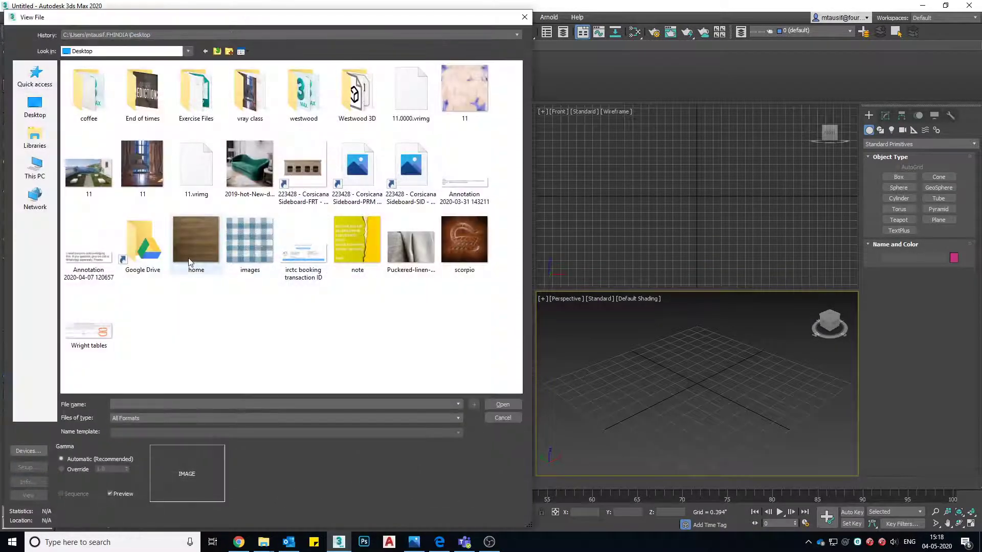
{"action": "double_click", "coordinate": [464, 242]}
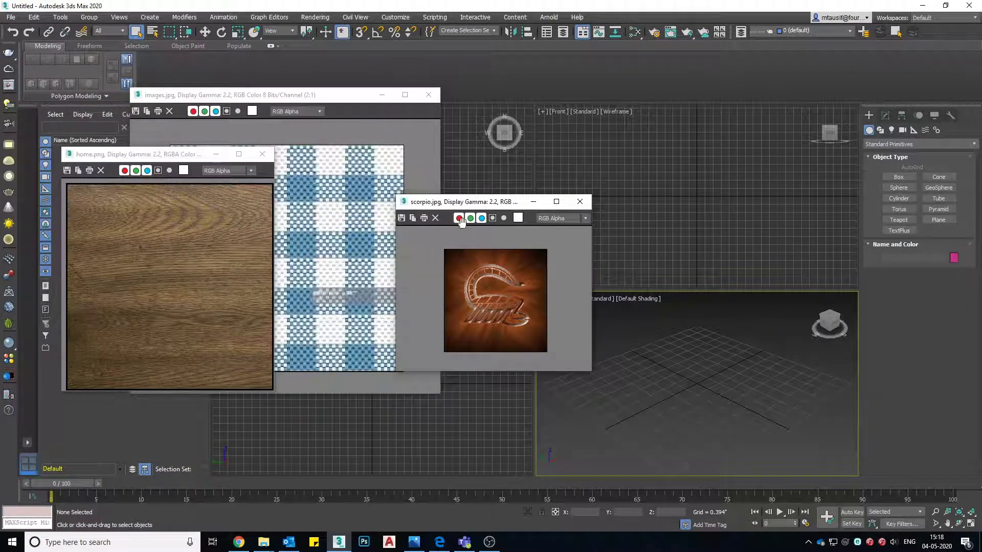
- Move the scorpio window to the lower left, then bring each viewer forward
{"action": "left_click_drag", "start_coordinate": [483, 206], "coordinate": [212, 278]}
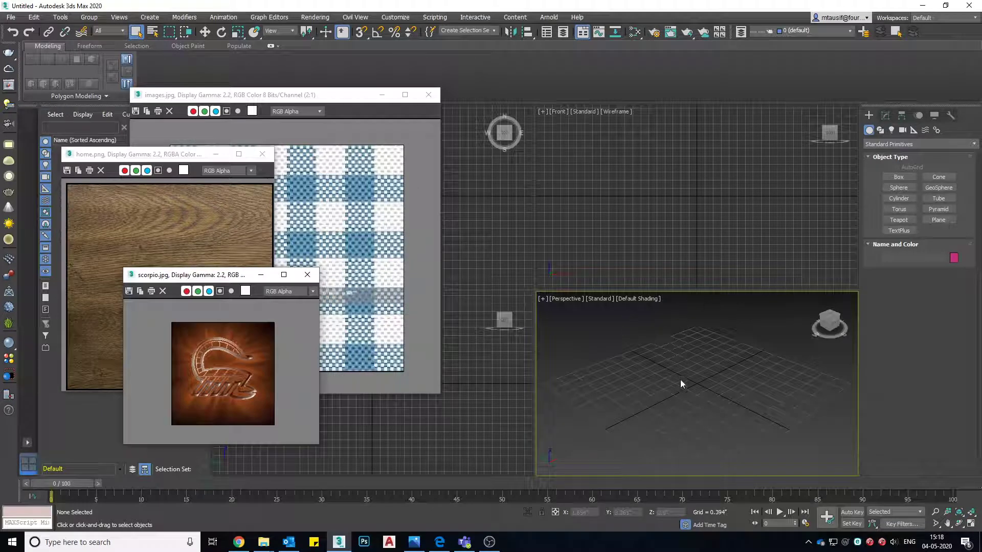
{"action": "left_click", "coordinate": [349, 207]}
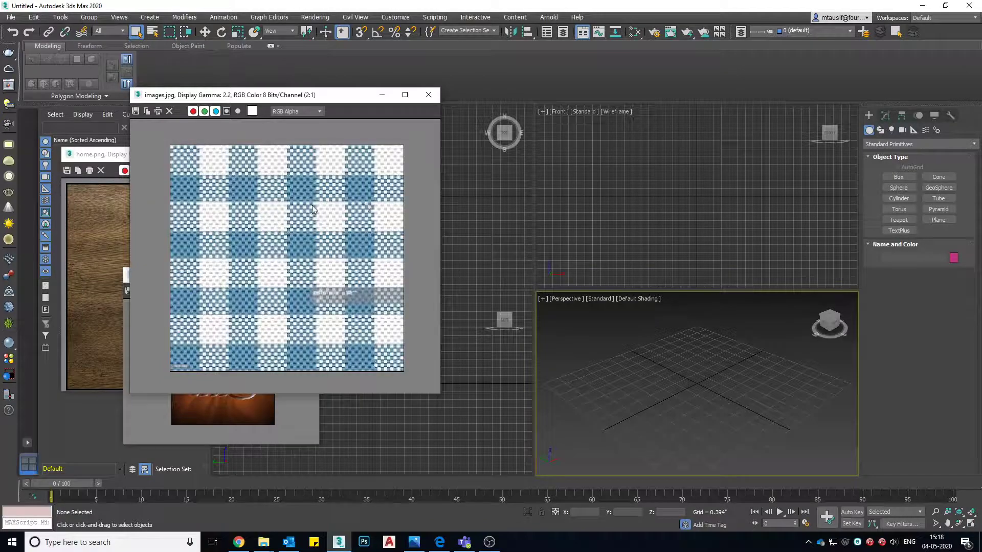
{"action": "left_click", "coordinate": [118, 228]}
{"action": "left_click", "coordinate": [224, 411]}
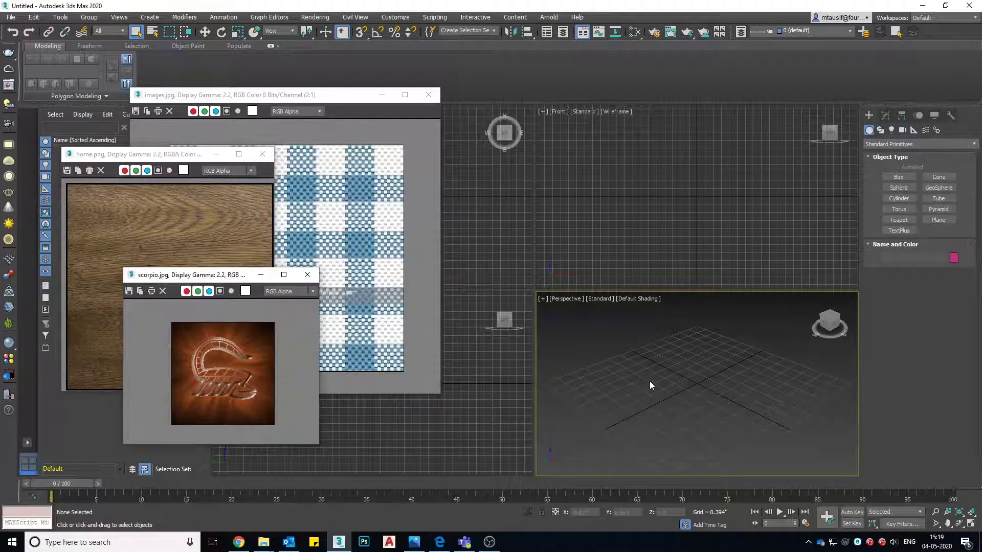
{"action": "scroll", "coordinate": [705, 409], "scroll_direction": "up", "scroll_amount": 1}
- Cycle the viewers forward again, leaving the wood texture window on top
{"action": "left_click", "coordinate": [325, 257]}
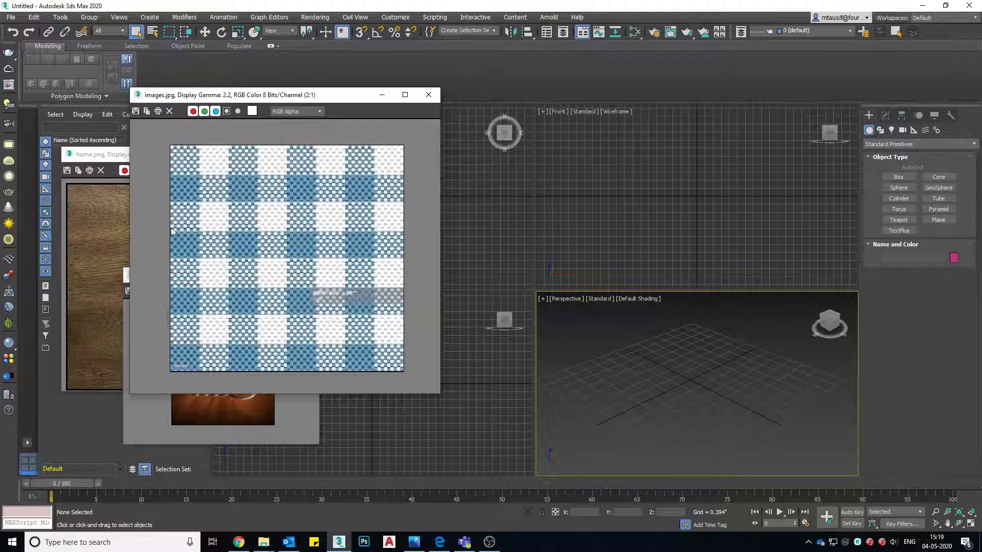
{"action": "left_click", "coordinate": [99, 228]}
{"action": "left_click", "coordinate": [198, 414]}
{"action": "left_click", "coordinate": [330, 230]}
{"action": "left_click", "coordinate": [110, 238]}
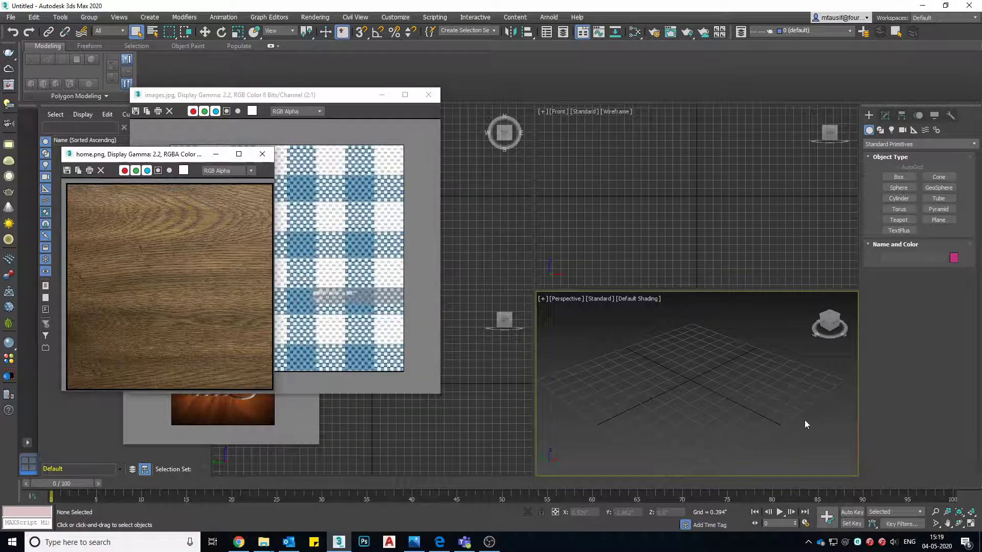